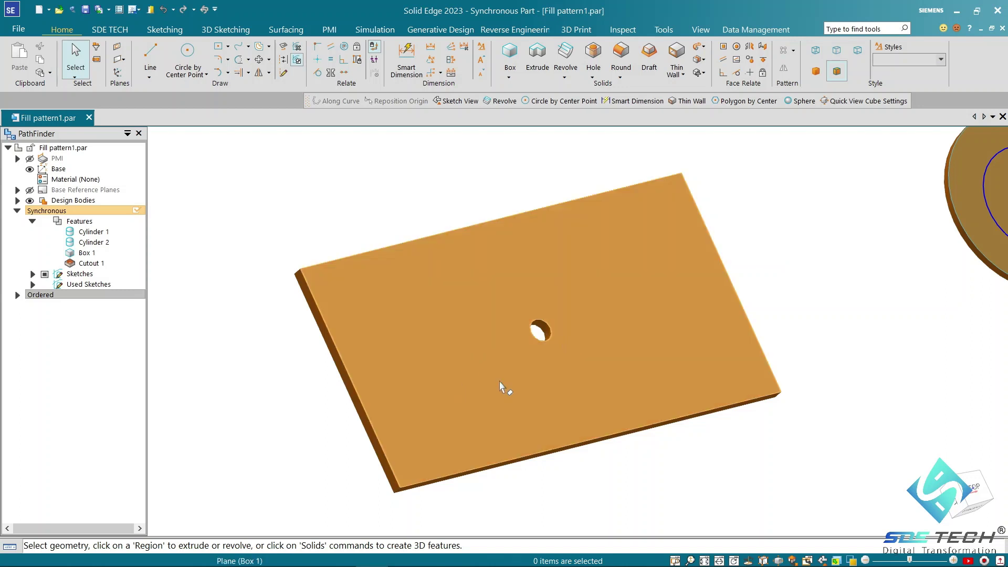
- Start a fill pattern of the hole at the plate's center, using the plate's large top face as the fill region
{"action": "scroll", "coordinate": [545, 332], "scroll_direction": "up", "scroll_amount": 2}
{"action": "scroll", "coordinate": [546, 332], "scroll_direction": "down", "scroll_amount": 2}
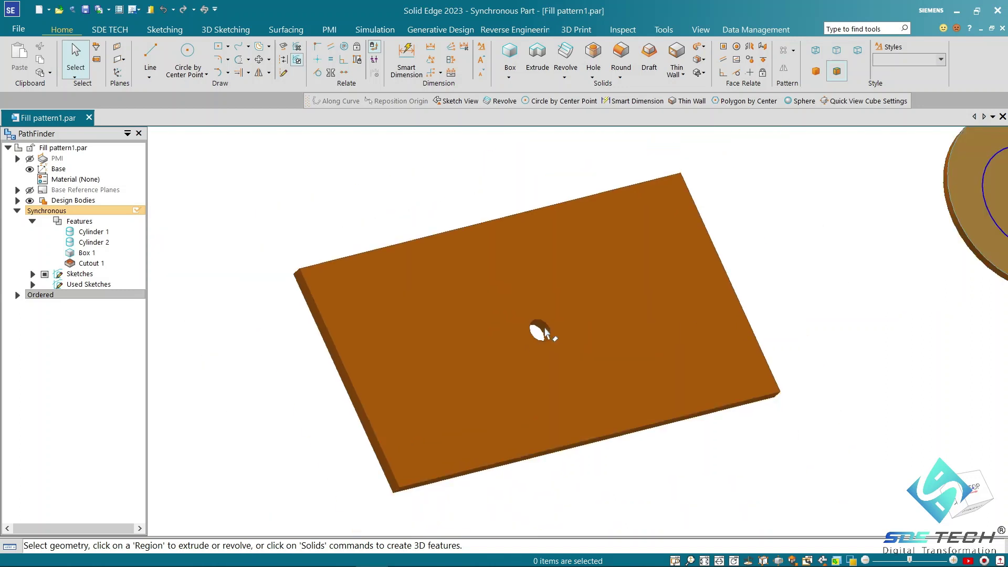
{"action": "left_click", "coordinate": [543, 330]}
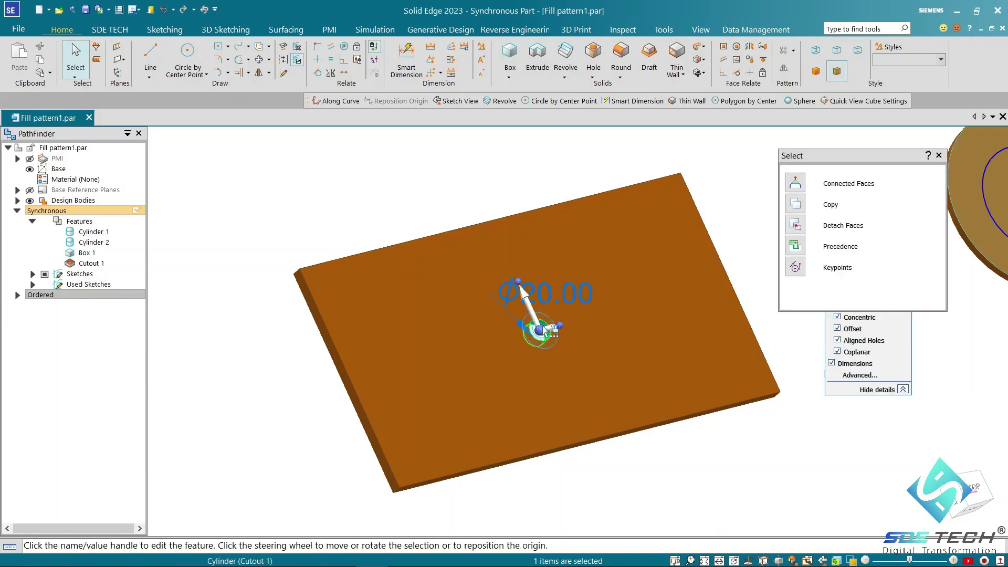
{"action": "left_click", "coordinate": [793, 52]}
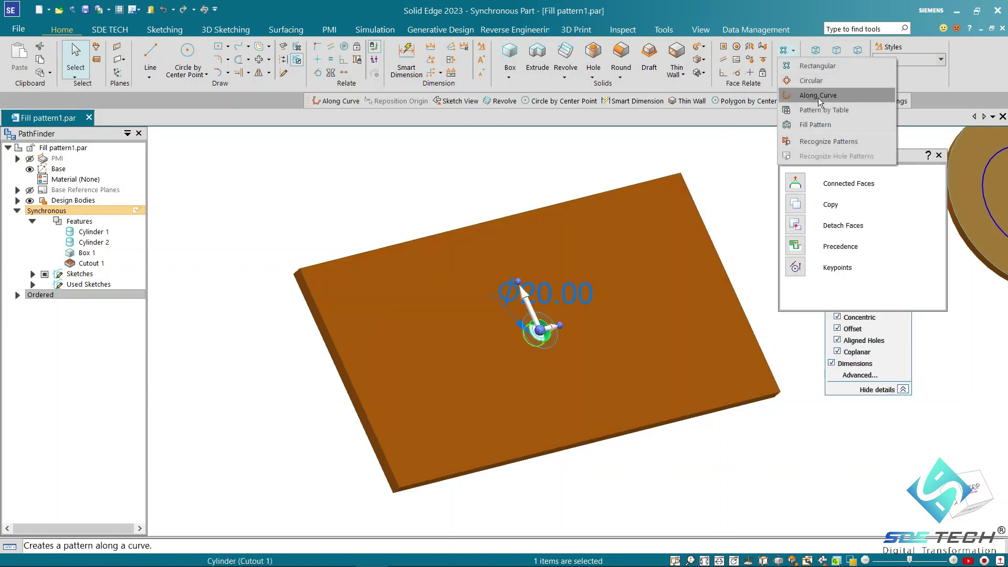
{"action": "left_click", "coordinate": [833, 124]}
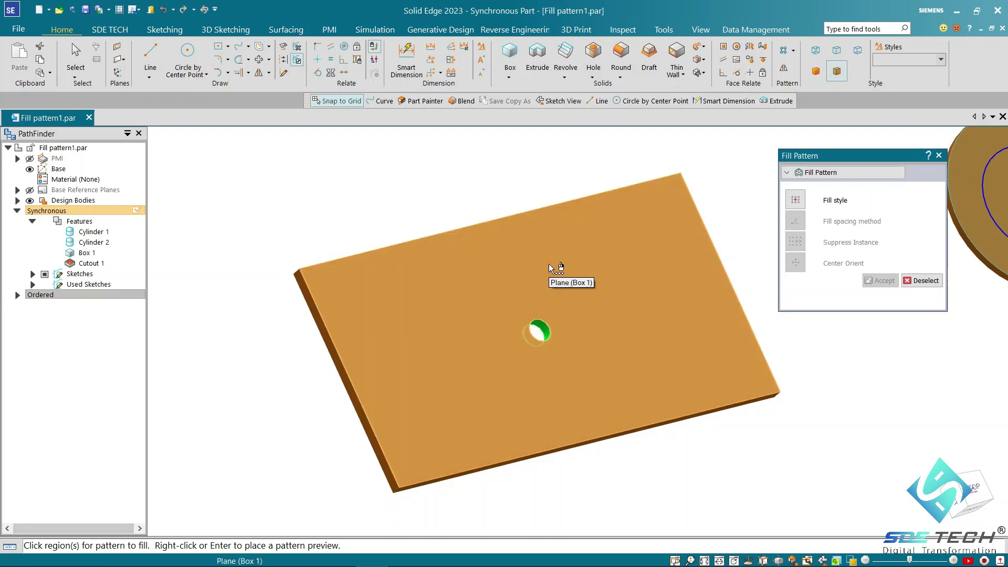
{"action": "left_click", "coordinate": [549, 264]}
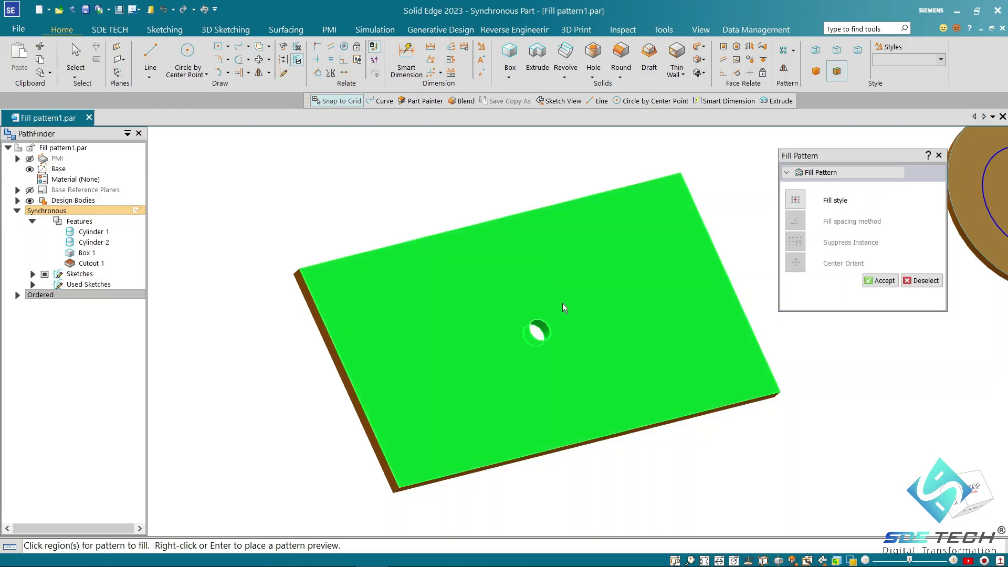
{"action": "left_click", "coordinate": [880, 283]}
- Check the available fill styles and inspect the row and column spacing of the rectangular fill
{"action": "left_click", "coordinate": [795, 200]}
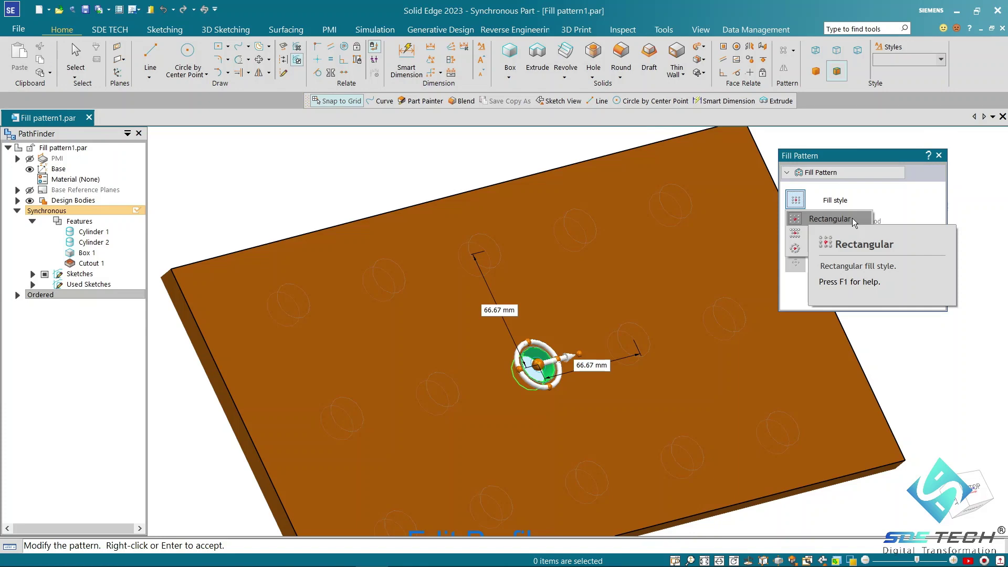
{"action": "left_click", "coordinate": [498, 309]}
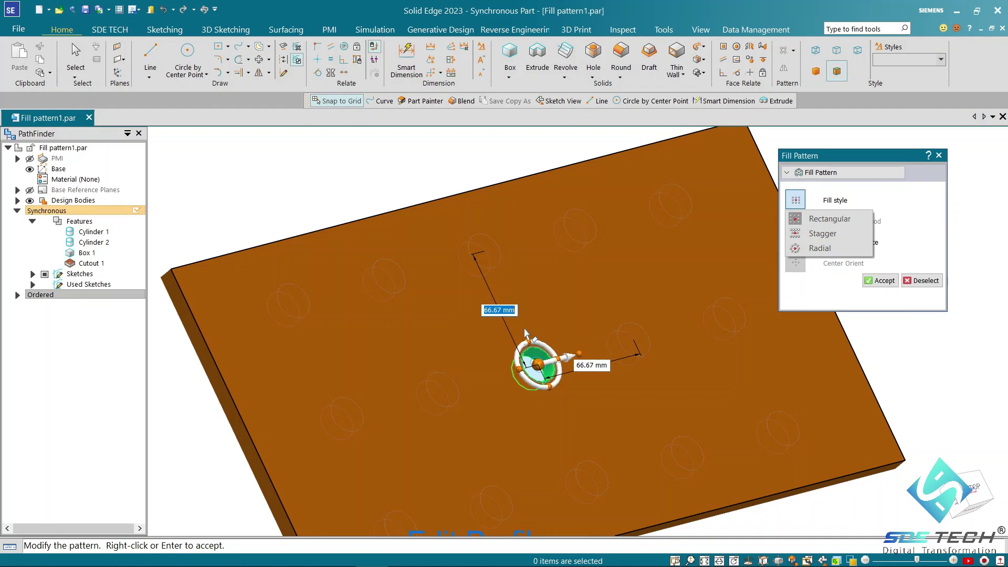
{"action": "left_click", "coordinate": [581, 367]}
{"action": "left_click", "coordinate": [500, 314]}
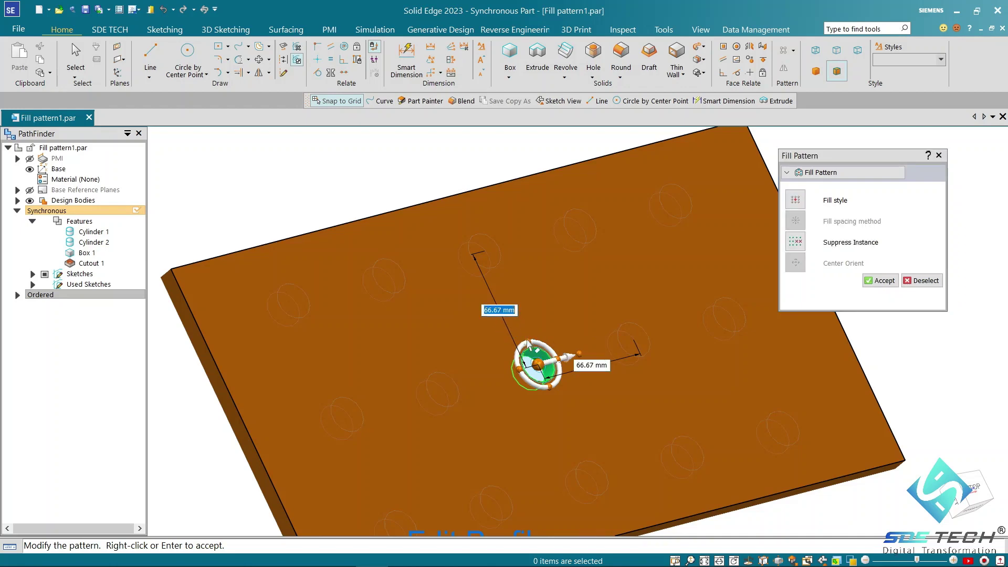
{"action": "key", "text": "Tab"}
{"action": "key", "text": "Tab"}
{"action": "key", "text": "Tab"}
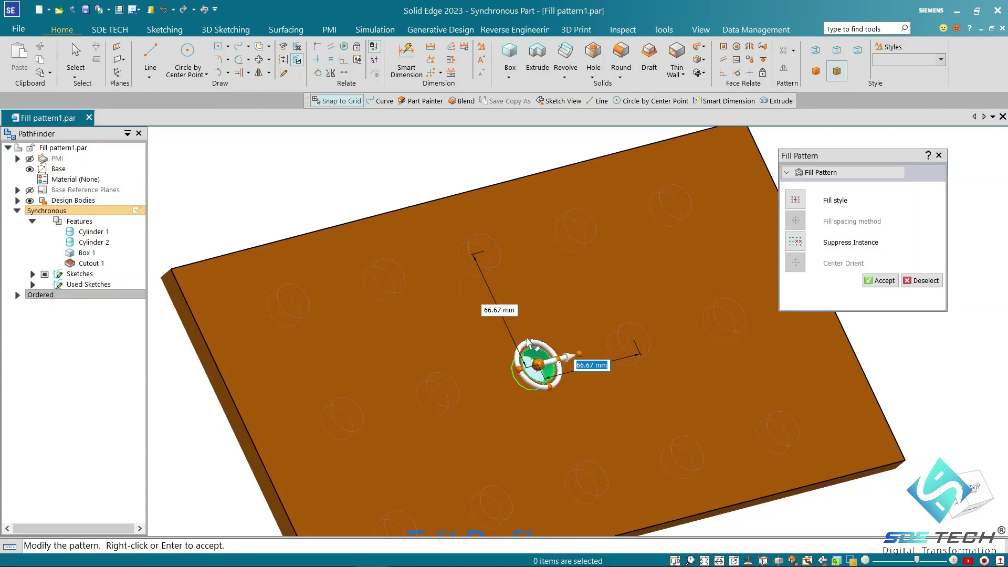
- Try rotating the rectangular fill pattern around the center hole by about 7.15°
{"action": "scroll", "coordinate": [548, 350], "scroll_direction": "up", "scroll_amount": 3}
{"action": "scroll", "coordinate": [539, 361], "scroll_direction": "down", "scroll_amount": 2}
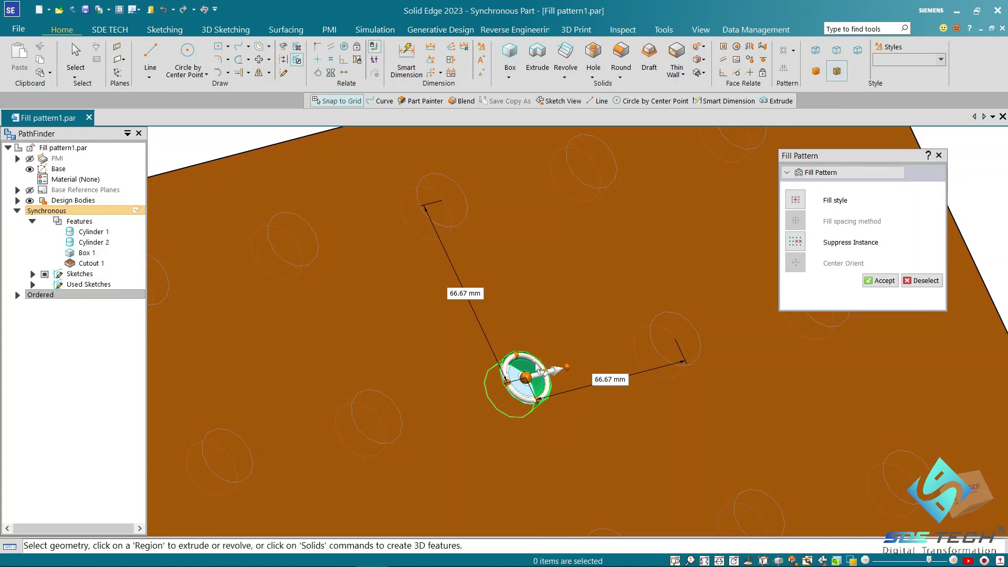
{"action": "left_click_drag", "start_coordinate": [535, 365], "coordinate": [635, 380]}
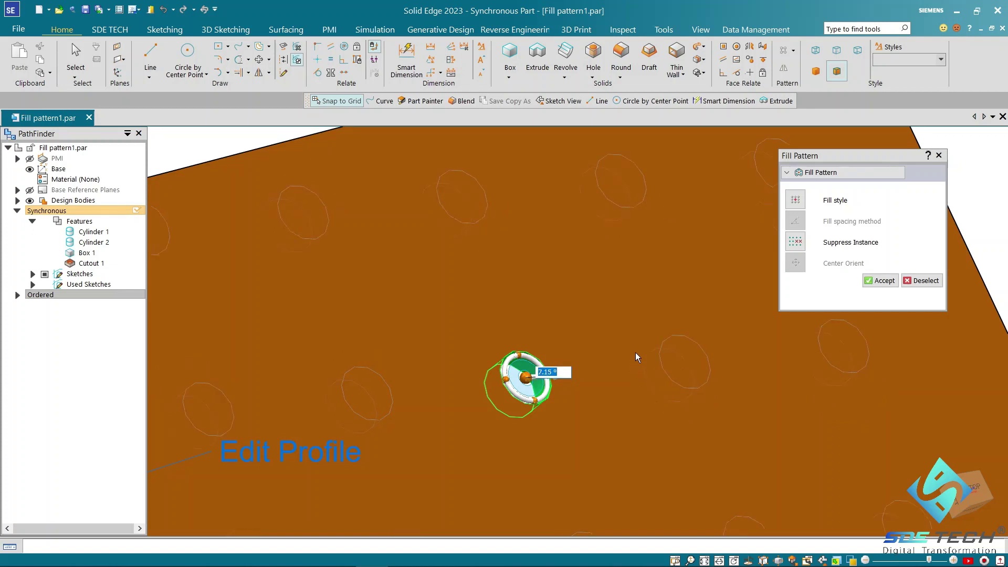
{"action": "left_click", "coordinate": [650, 340]}
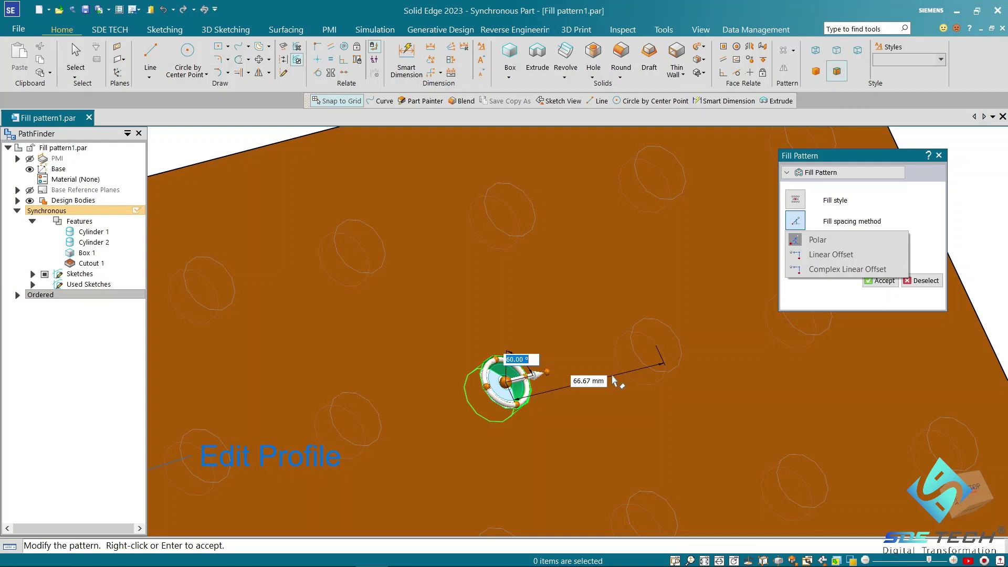
- Keep the Polar spacing method for the staggered fill and set the hole spacing to 40 mm
{"action": "key", "text": "Escape"}
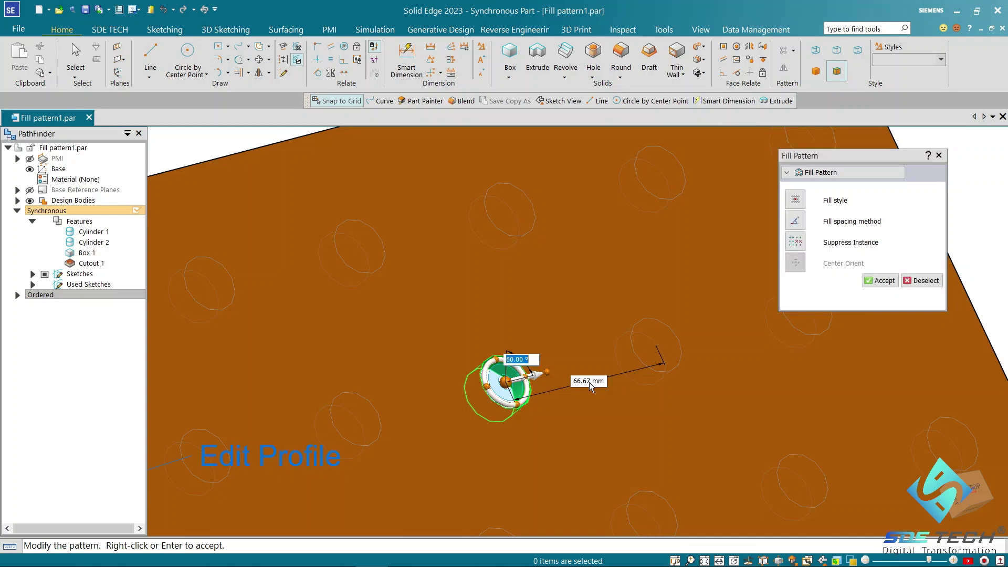
{"action": "left_click", "coordinate": [589, 382]}
{"action": "type", "text": "40"}
{"action": "key", "text": "Tab"}
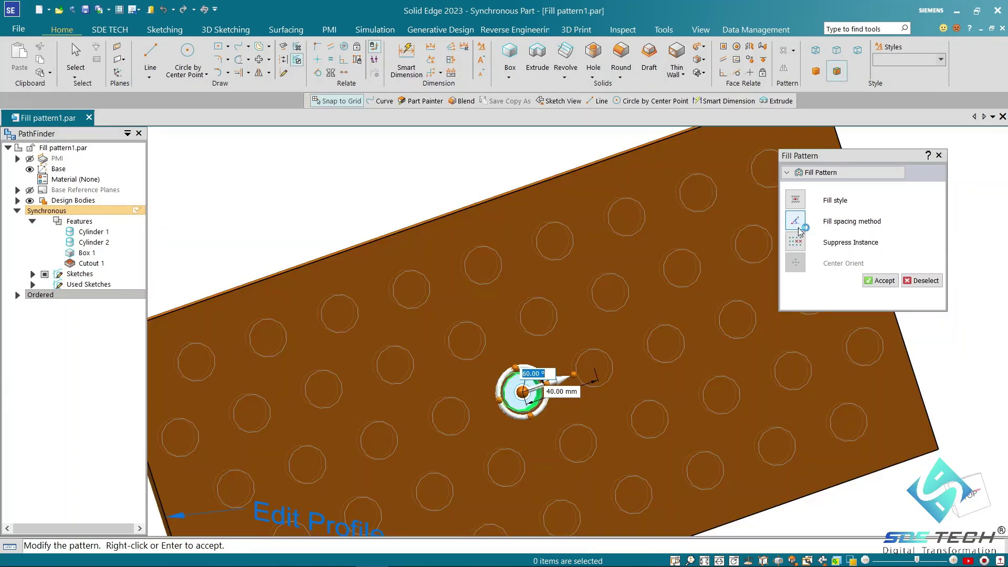
- Switch the staggered fill's spacing method to Linear Offset and increase the row offset to 36.37 mm
{"action": "left_click", "coordinate": [798, 229]}
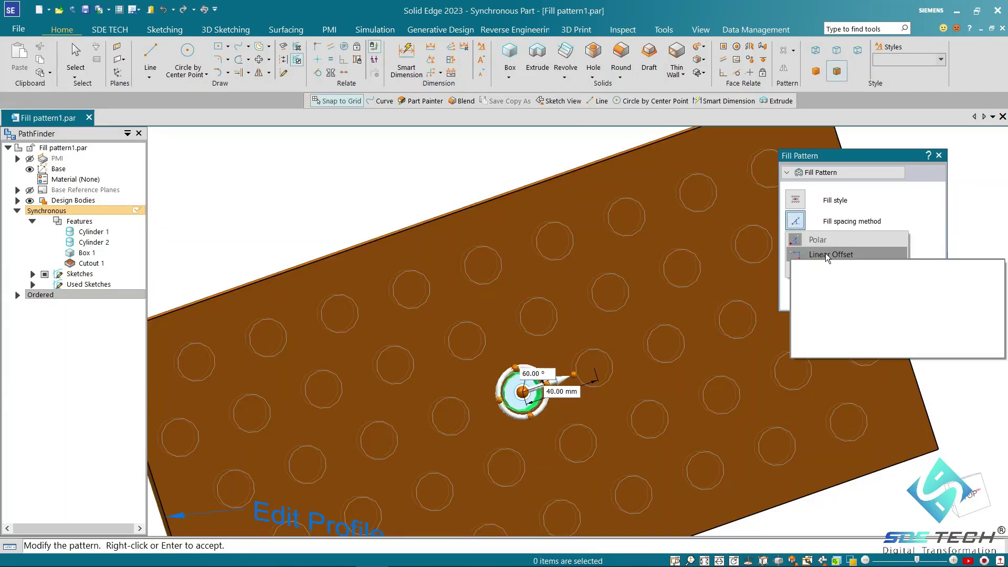
{"action": "left_click", "coordinate": [832, 254]}
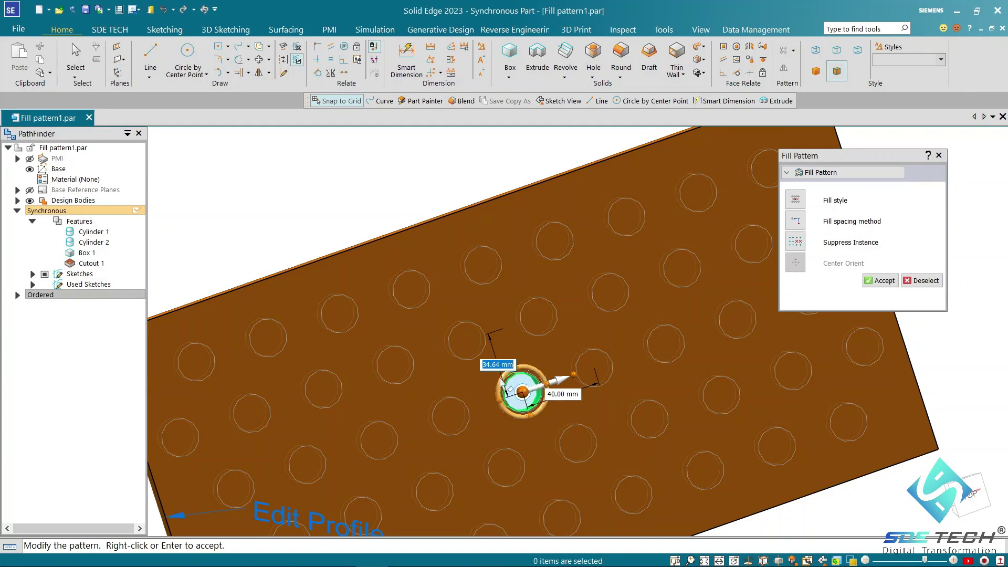
{"action": "scroll", "coordinate": [483, 356], "scroll_direction": "up", "scroll_amount": 2}
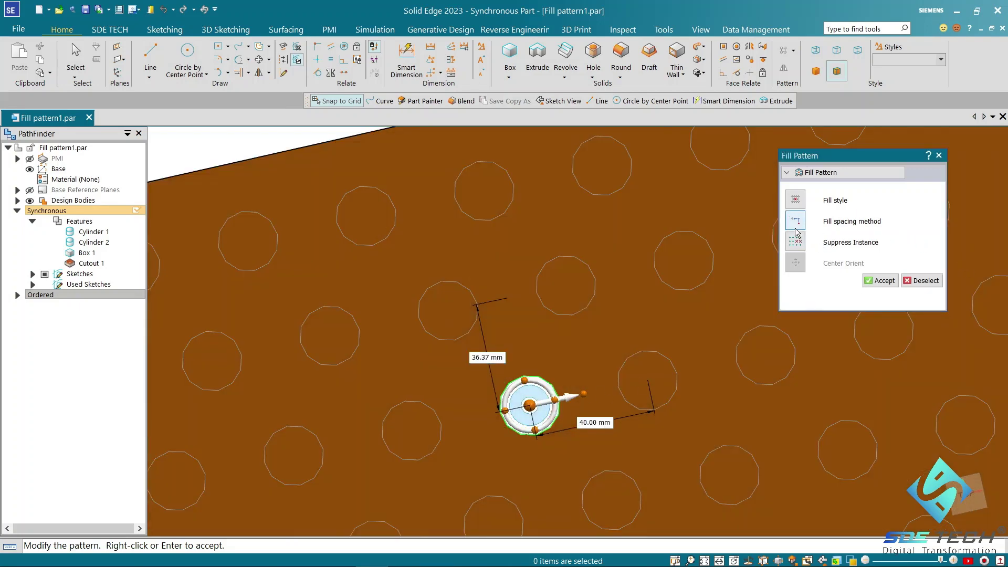
- Switch the staggered fill's spacing method to Complex Linear Offset and check its offset values
{"action": "left_click", "coordinate": [836, 222]}
{"action": "left_click", "coordinate": [841, 272]}
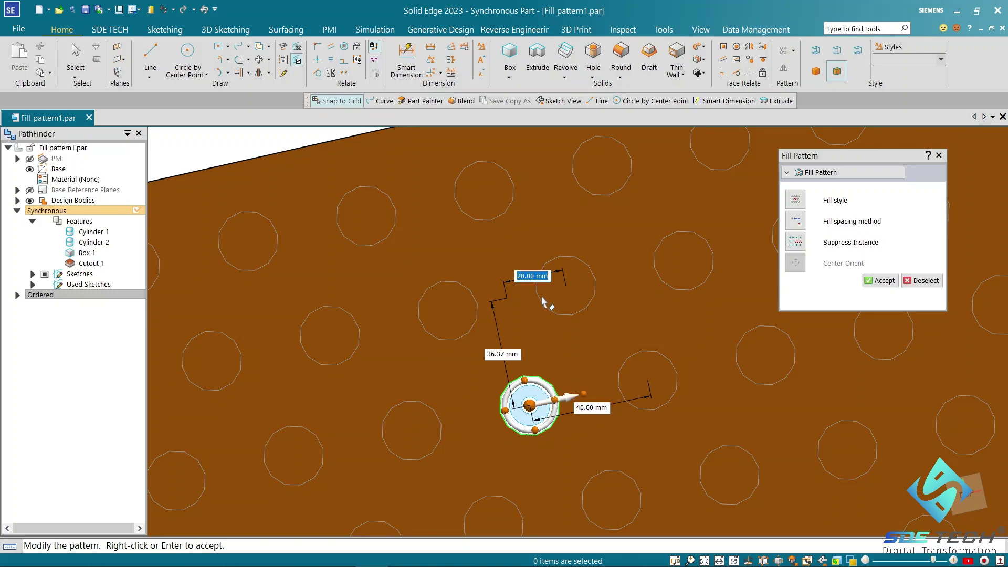
{"action": "left_click", "coordinate": [502, 357]}
{"action": "key", "text": "Tab"}
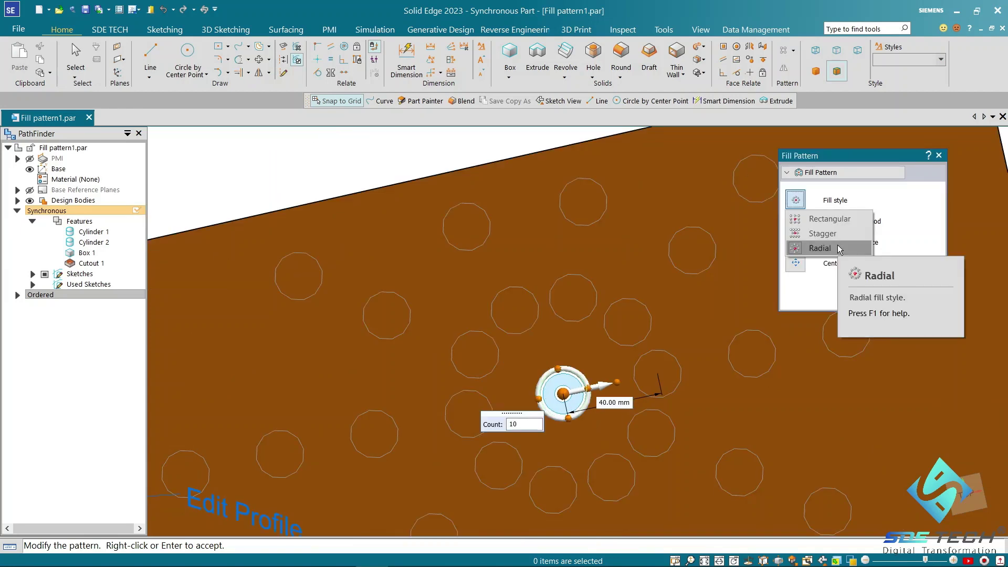
- Apply the Radial fill style with the Occurrence Count method and set the count to 15 holes per ring
{"action": "left_click", "coordinate": [837, 247]}
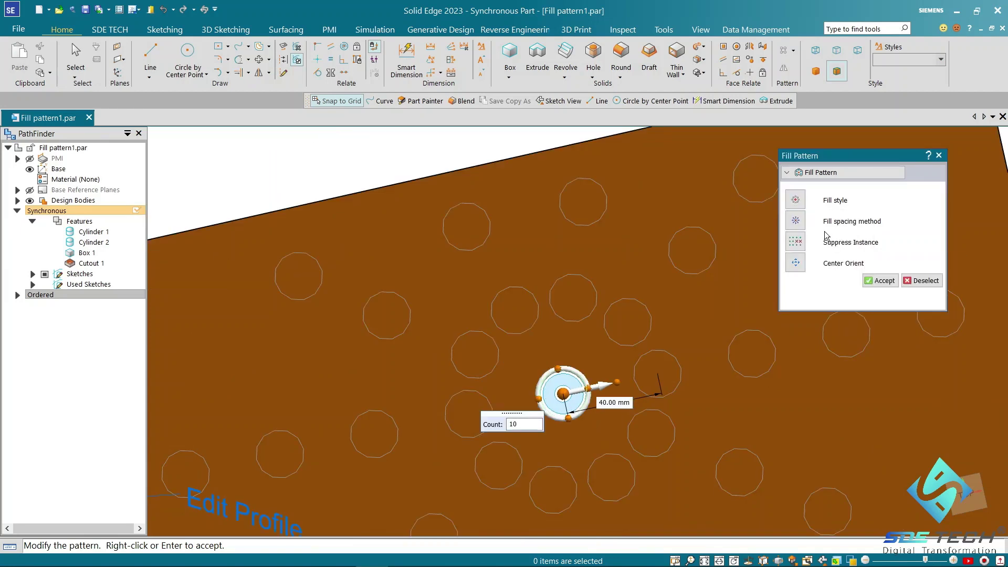
{"action": "key", "text": "Tab"}
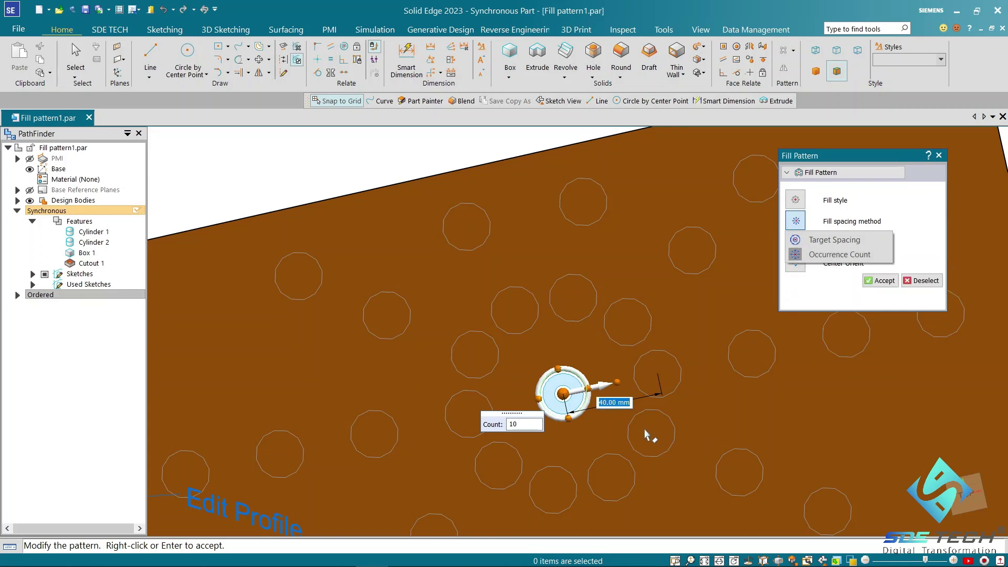
{"action": "left_click", "coordinate": [524, 426]}
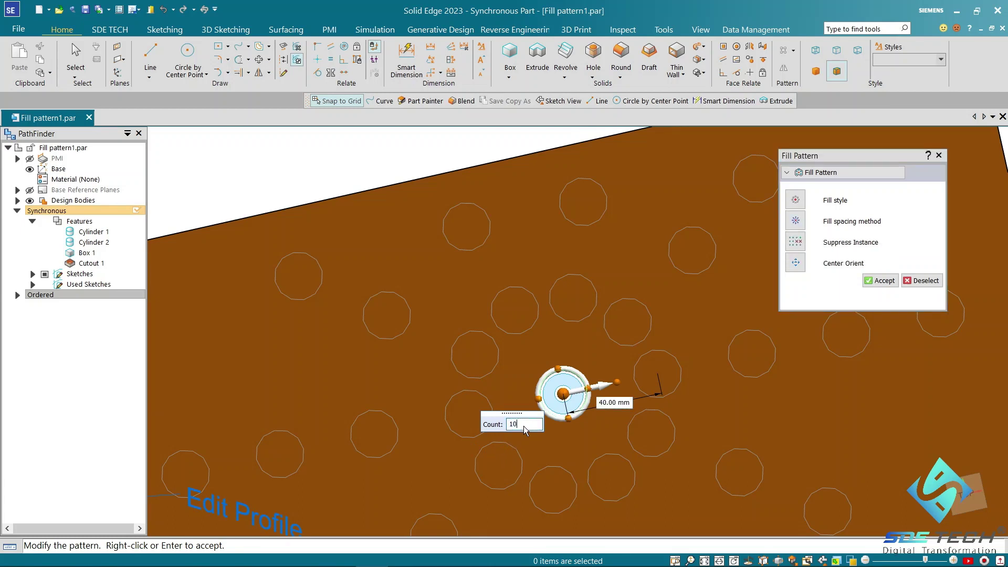
{"action": "type", "text": "15"}
{"action": "key", "text": "Tab"}
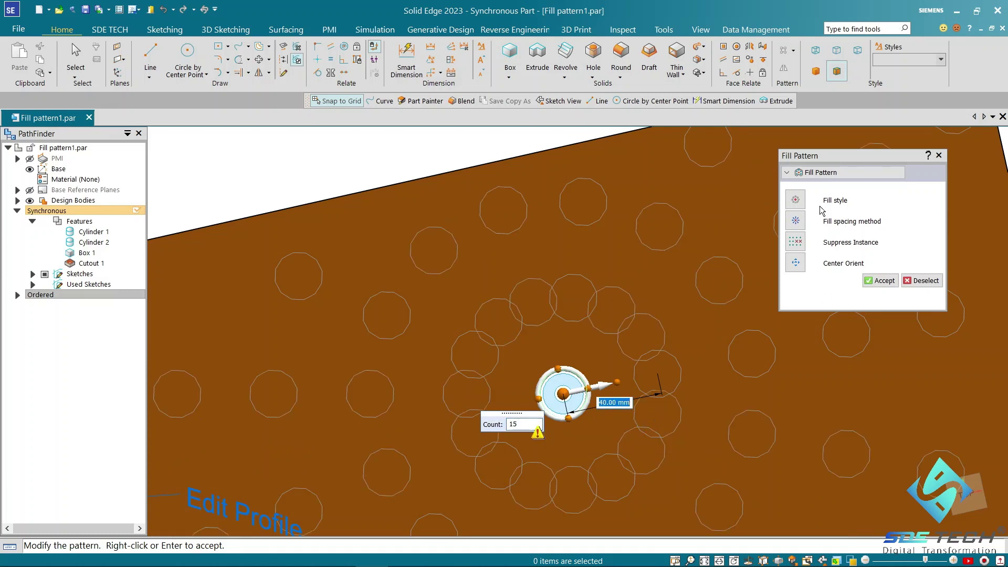
- Change the radial fill to the Target Spacing method with 21 mm between holes and accept the pattern
{"action": "left_click", "coordinate": [795, 221]}
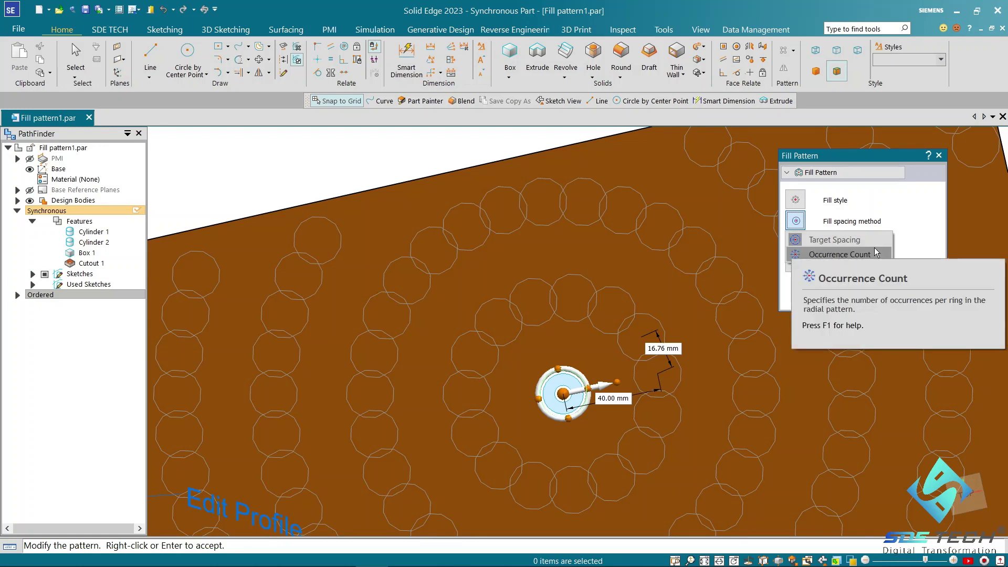
{"action": "mouse_move", "coordinate": [654, 352]}
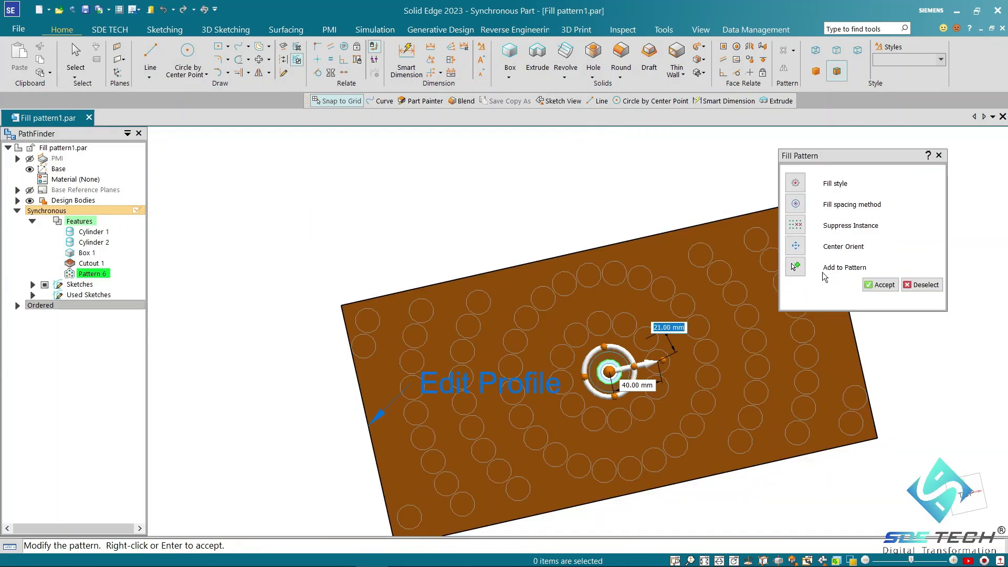
- Try using Center Orient to move the radial pattern's center away from the original hole
{"action": "left_click", "coordinate": [803, 255]}
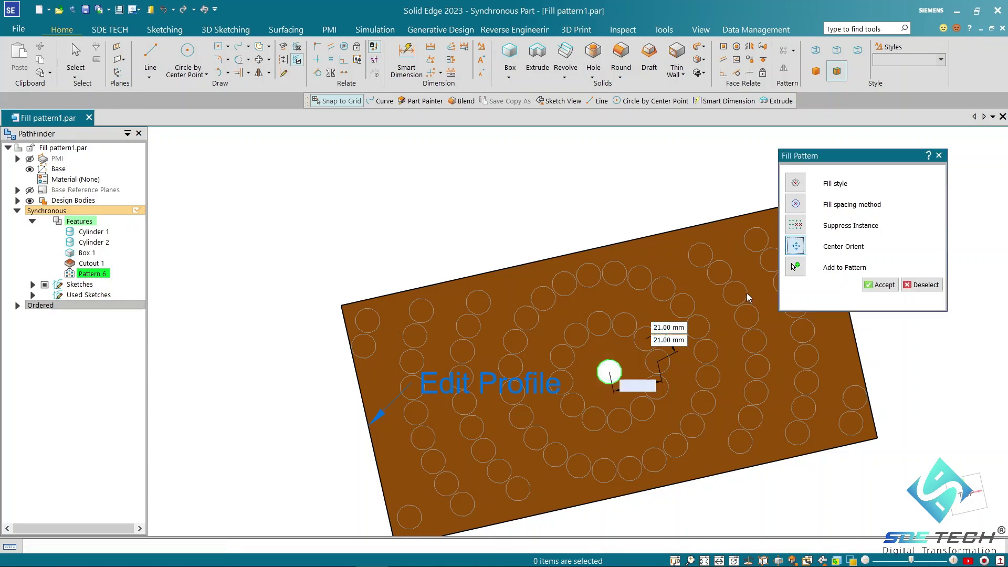
{"action": "left_click_drag", "start_coordinate": [611, 376], "coordinate": [585, 369]}
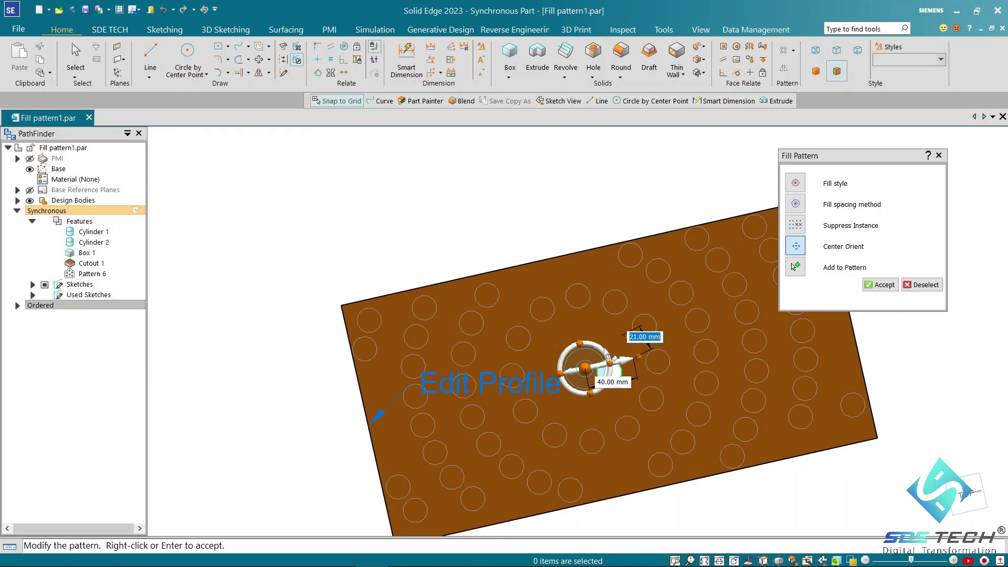
{"action": "left_click_drag", "start_coordinate": [611, 350], "coordinate": [631, 336]}
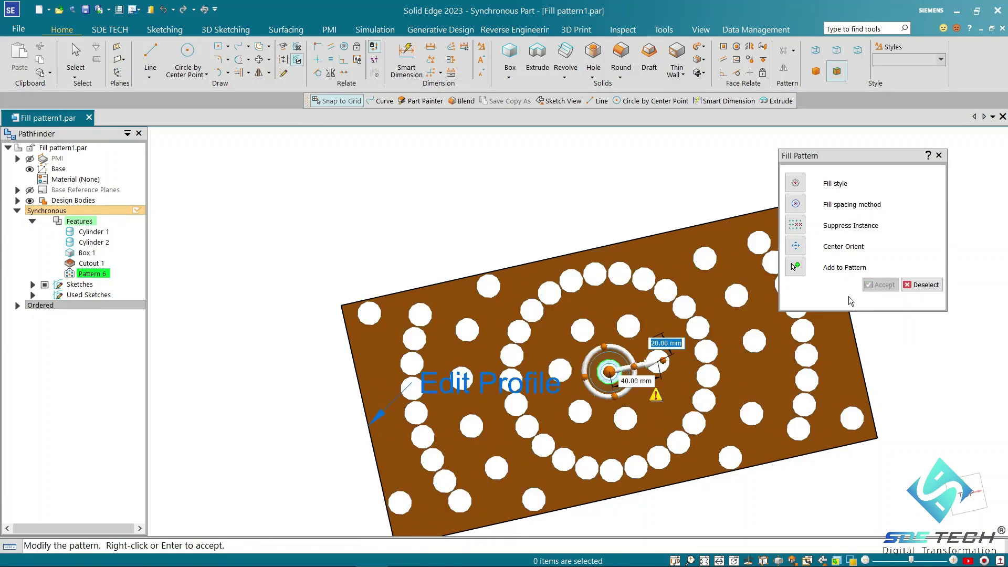
- Deselect the radial pattern, select it again on the plate and reopen its fill pattern definition for editing
{"action": "left_click", "coordinate": [920, 284]}
{"action": "left_click", "coordinate": [467, 478]}
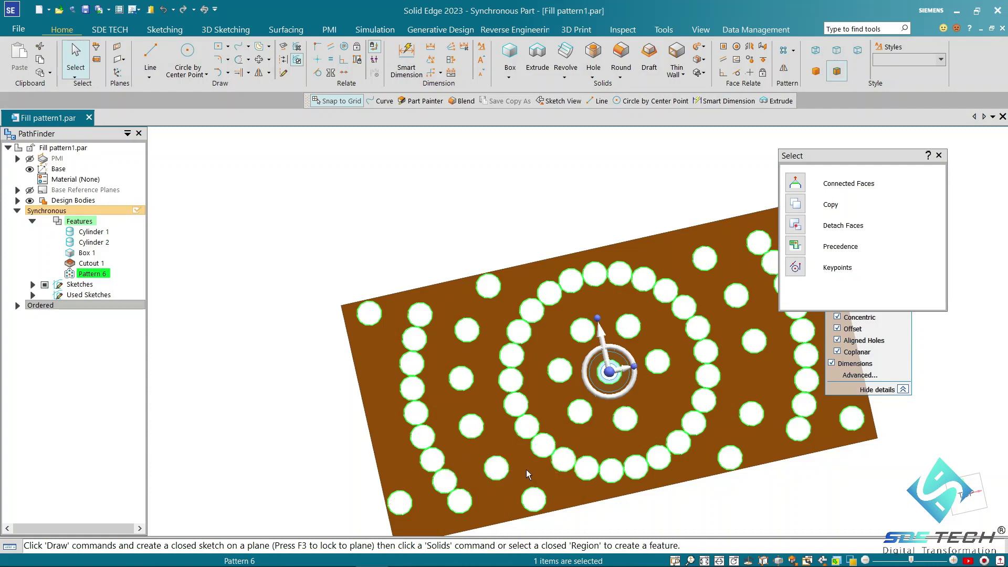
{"action": "left_click", "coordinate": [526, 469]}
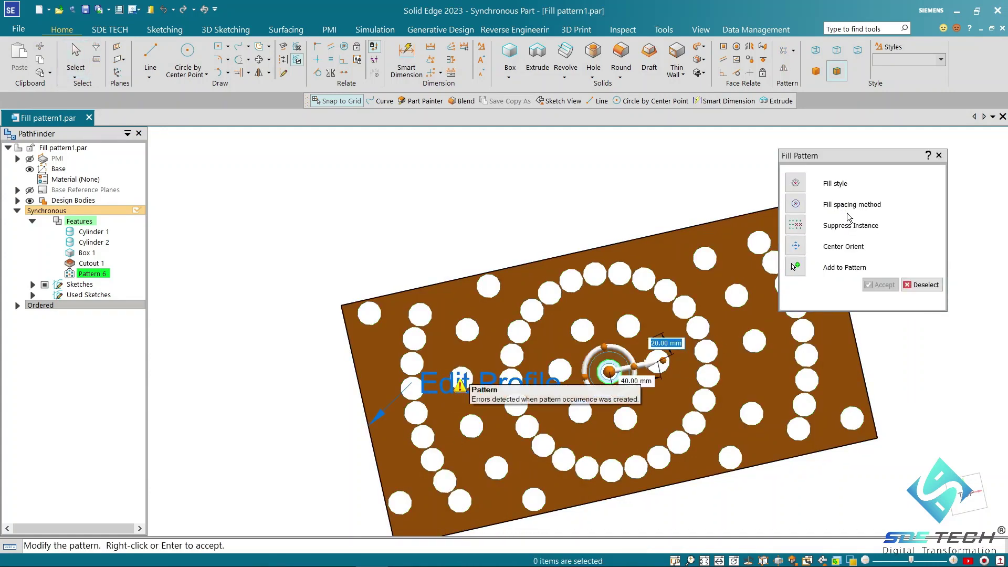